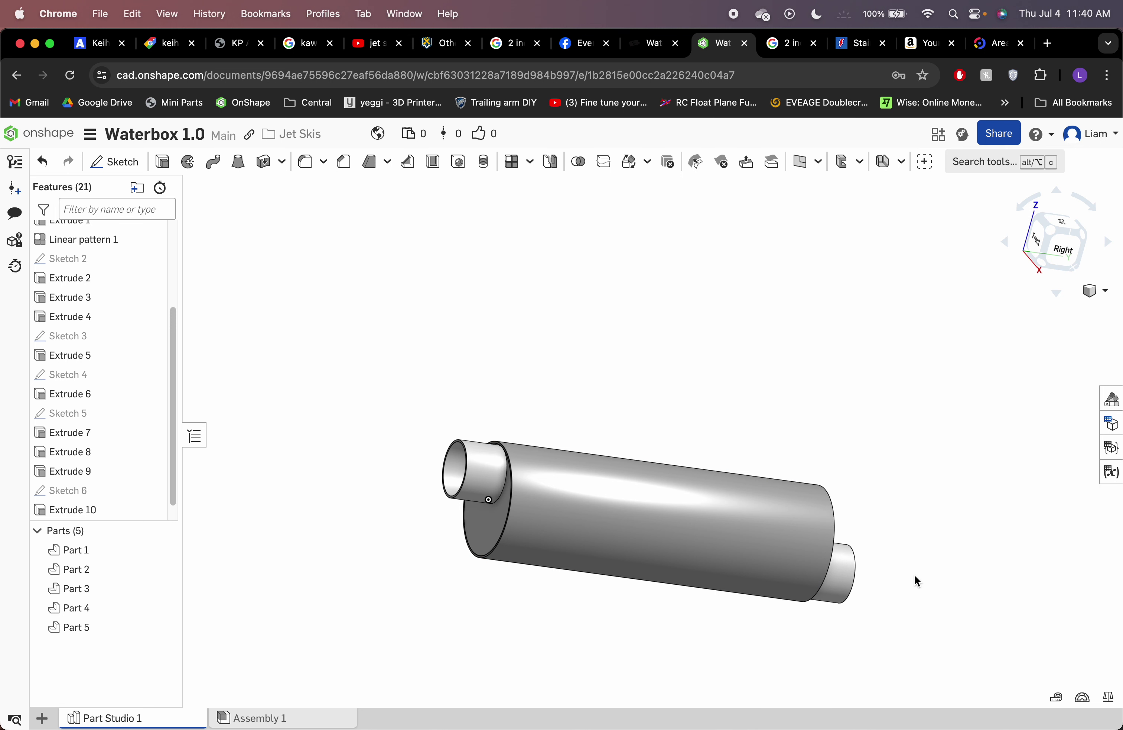
Orbit the water box toward a side-on view, slightly from the front.
right_drag(922, 559, 810, 597)
middle_drag(792, 599, 714, 517)
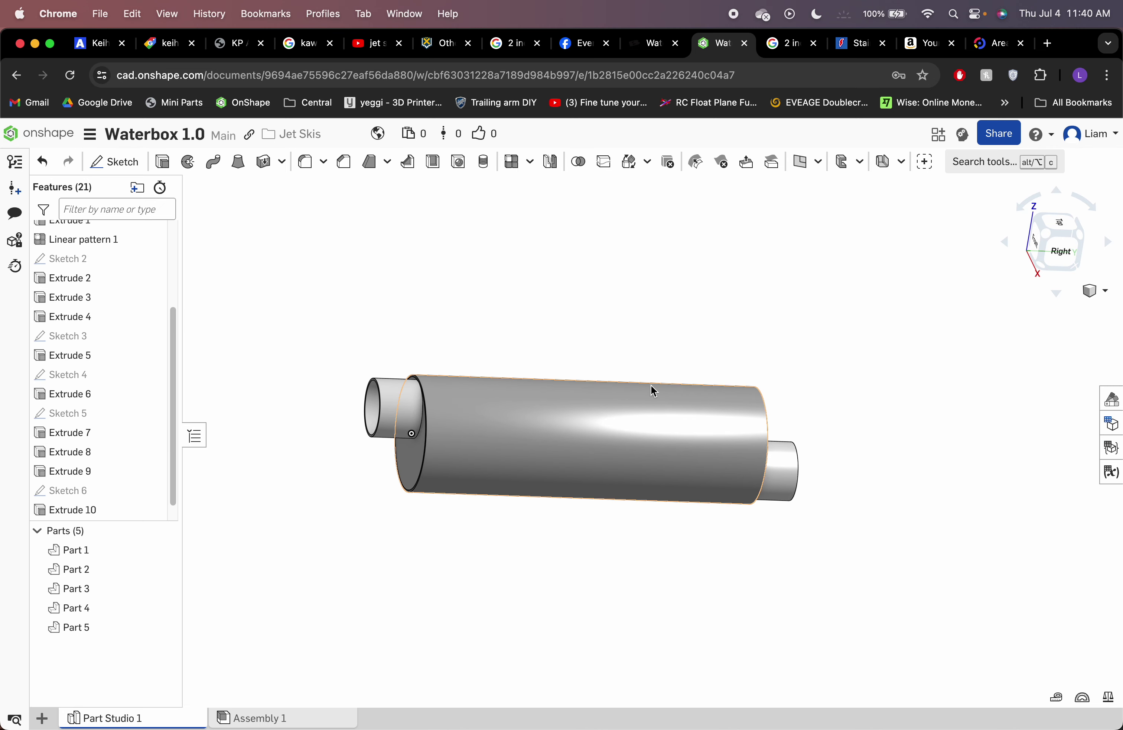
mouse_move(592, 377)
right_down()
mouse_move(634, 369)
mouse_move(606, 372)
right_up()
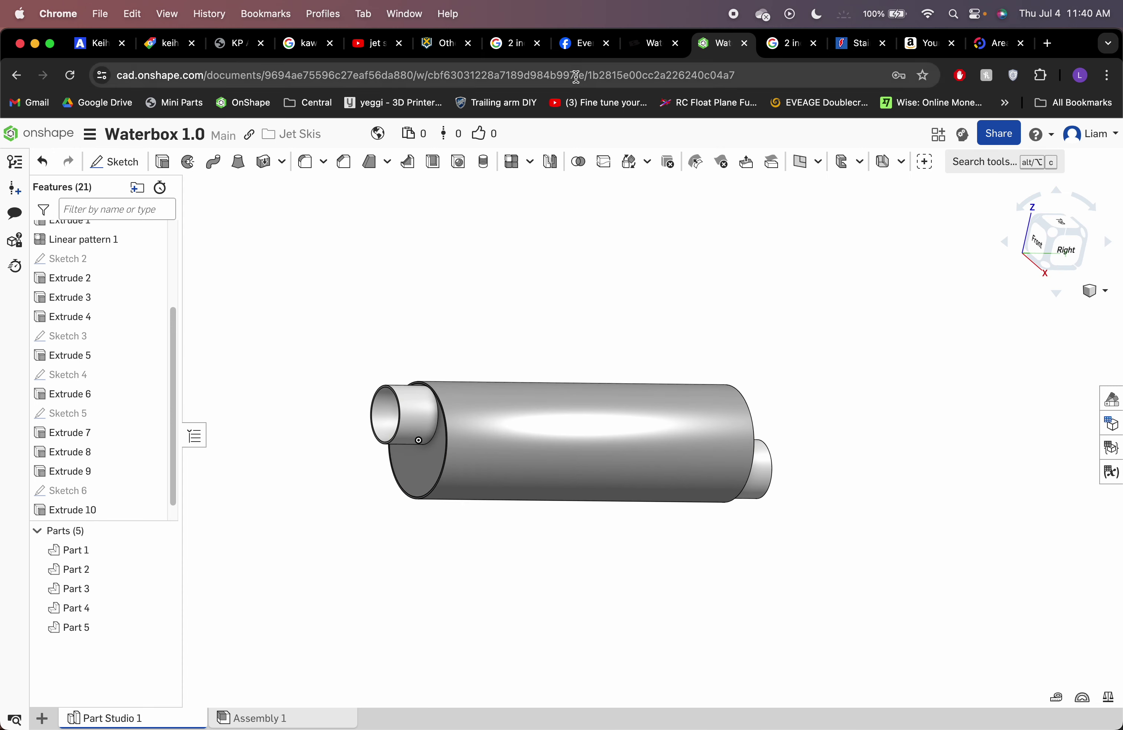
Switch to the jet ski group's Facebook post and scroll through the baffle-design comments.
click(587, 43)
scroll(566, 438, up, 15)
scroll(568, 434, up, 20)
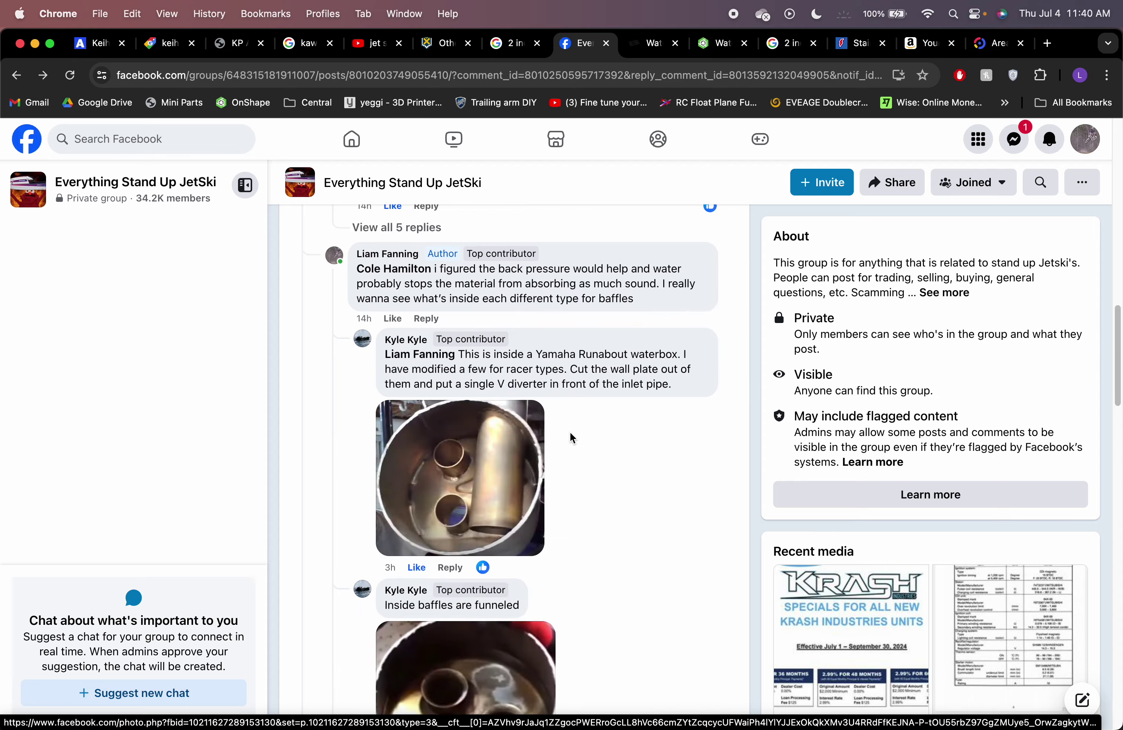
scroll(569, 431, up, 5)
scroll(570, 431, down, 5)
scroll(568, 426, down, 10)
scroll(566, 423, up, 9)
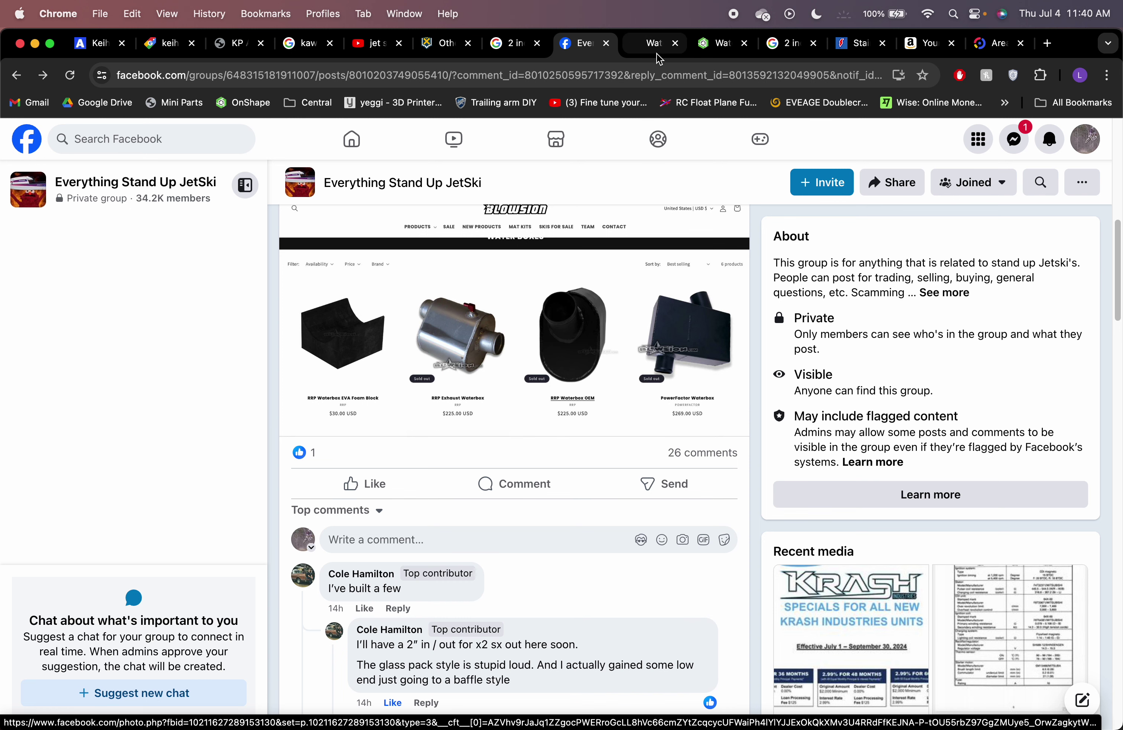
Return to Waterbox 1.0, reframe the part, and hide Part 5, the outer shell.
click(722, 45)
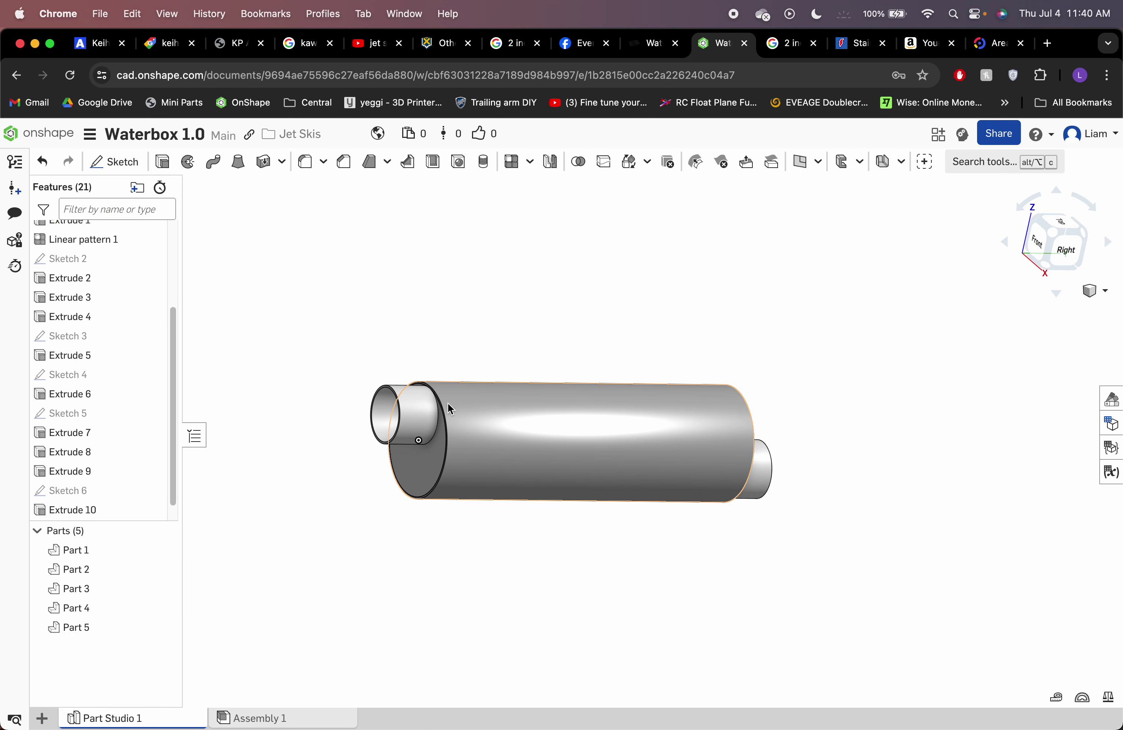
middle_drag(454, 344, 529, 370)
scroll(546, 491, up, 3)
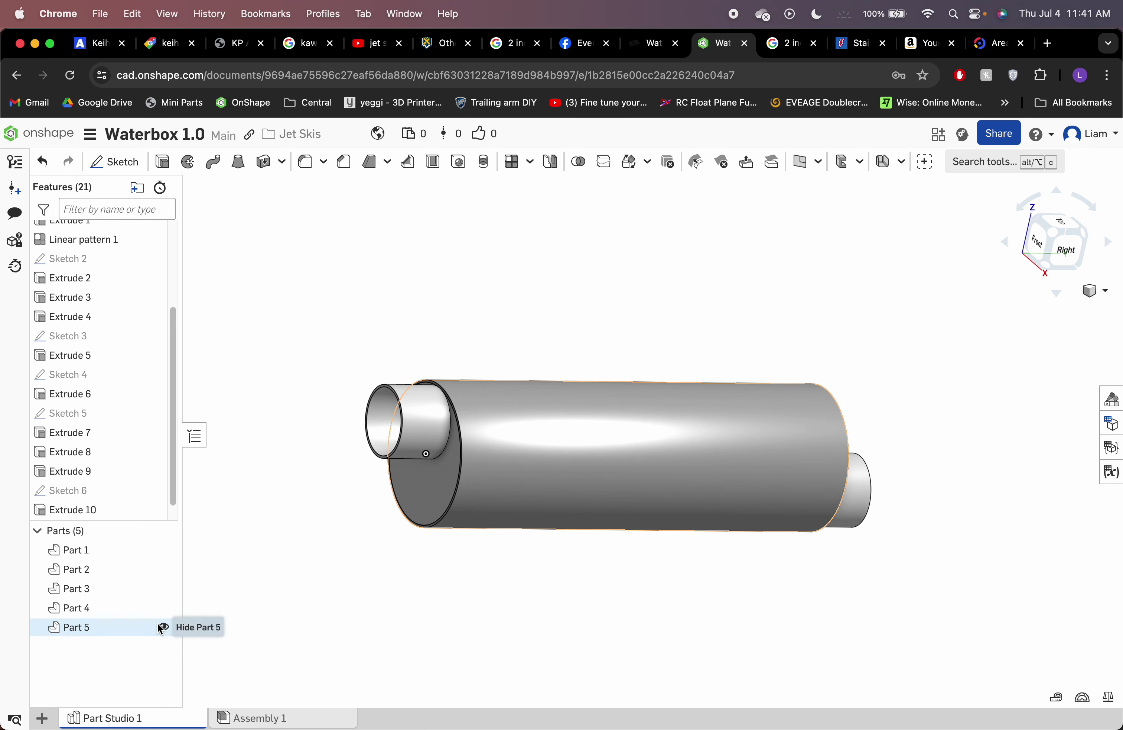
click(161, 627)
Orbit the inlet cap, two perforated baffles and outlet cap toward a front-on view.
scroll(706, 431, up, 2)
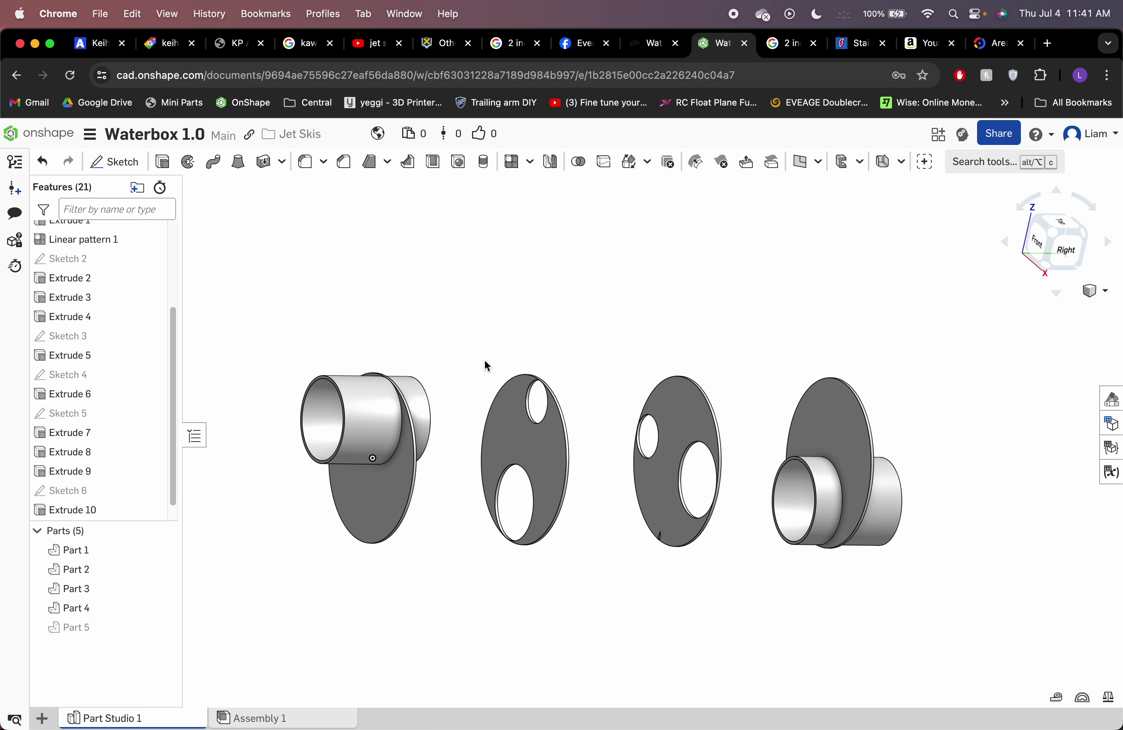
drag(129, 135, 210, 134)
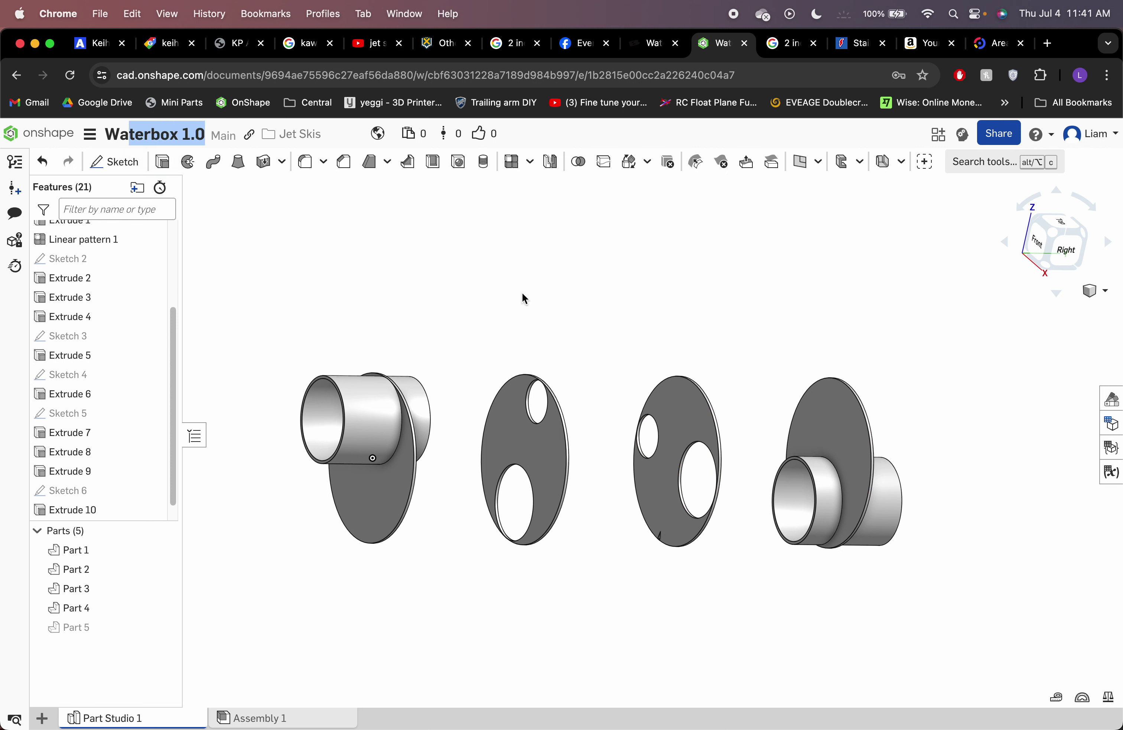
click(256, 272)
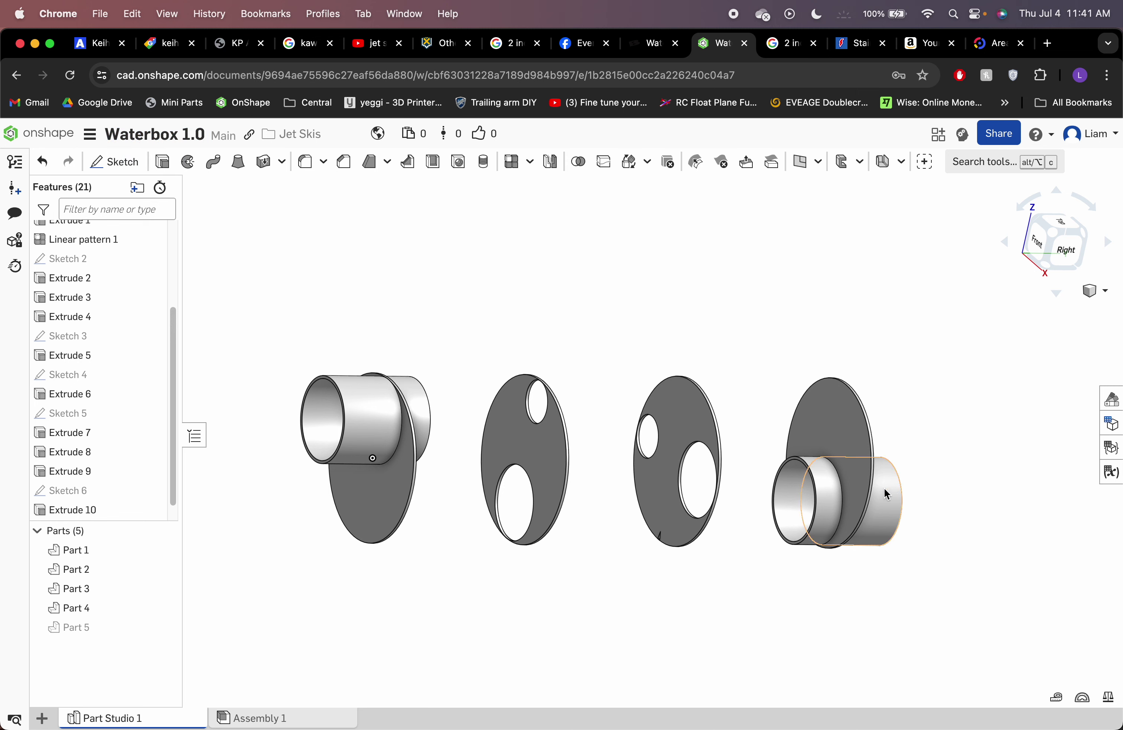
right_drag(751, 429, 634, 446)
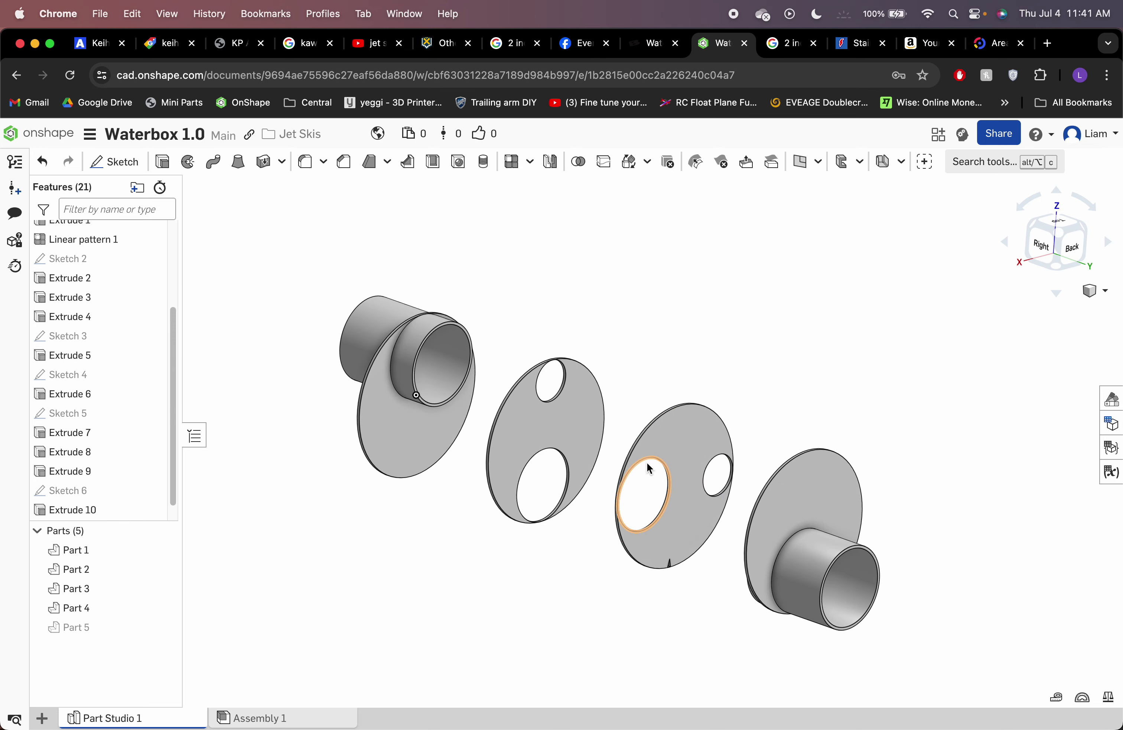
mouse_move(637, 374)
right_down()
mouse_move(713, 379)
mouse_move(647, 382)
right_up()
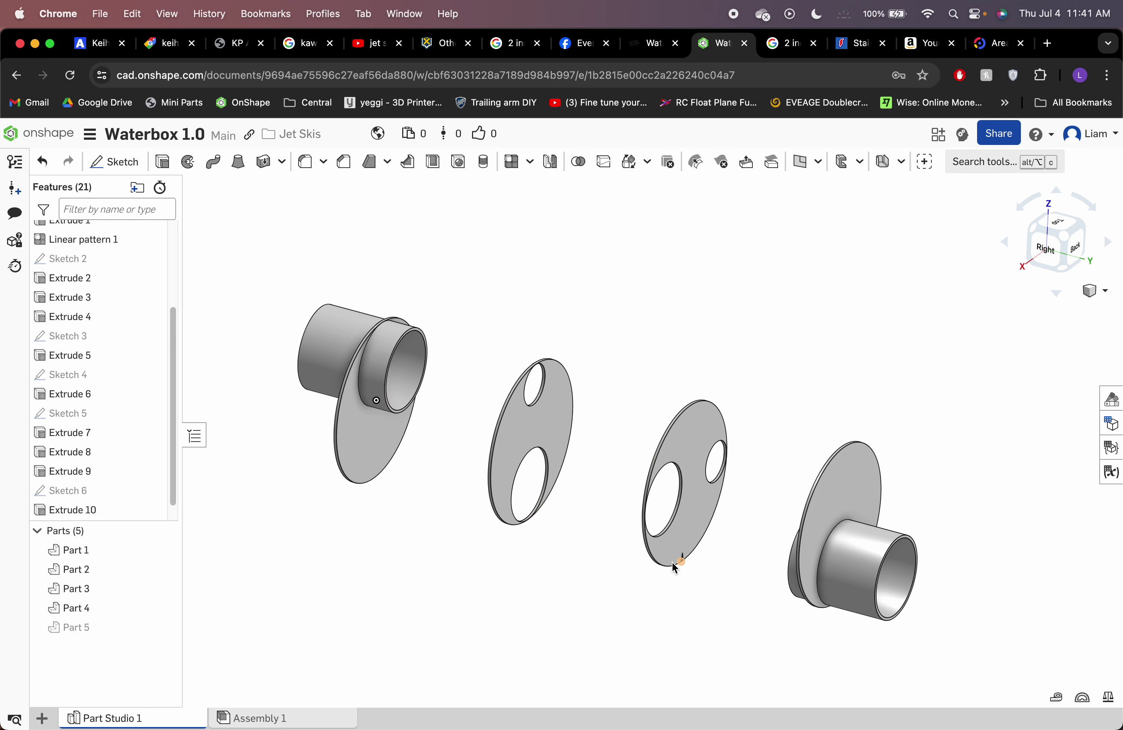
scroll(675, 566, up, 8)
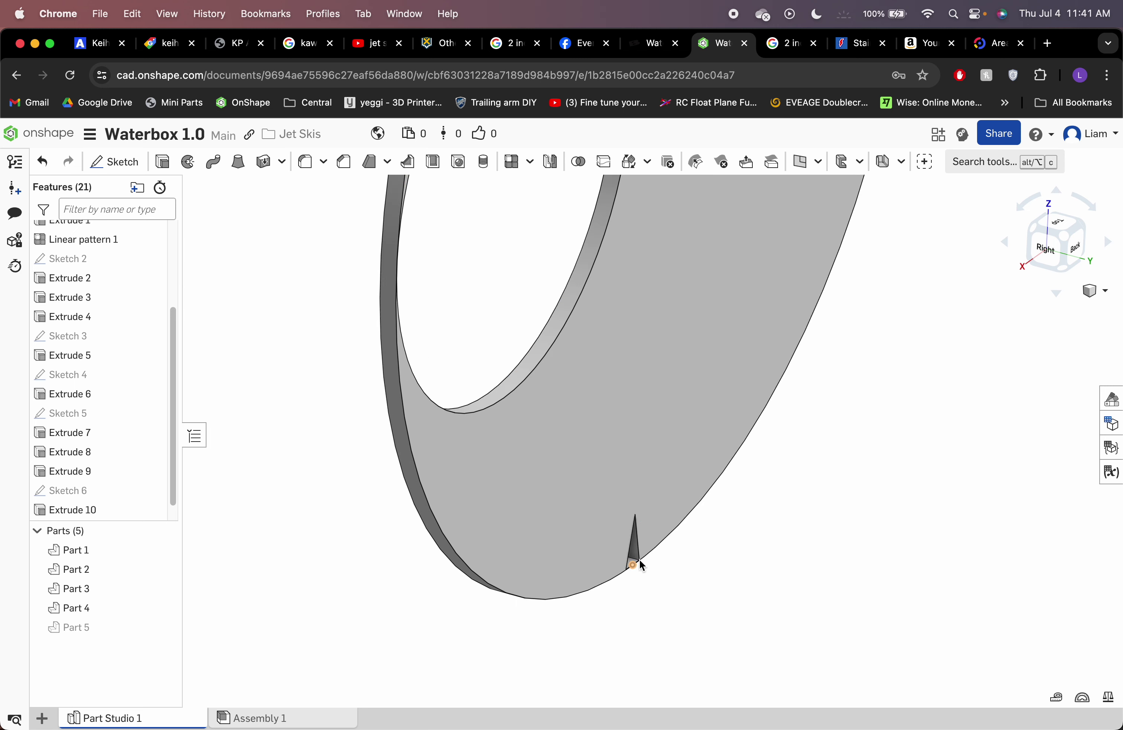
scroll(640, 564, down, 8)
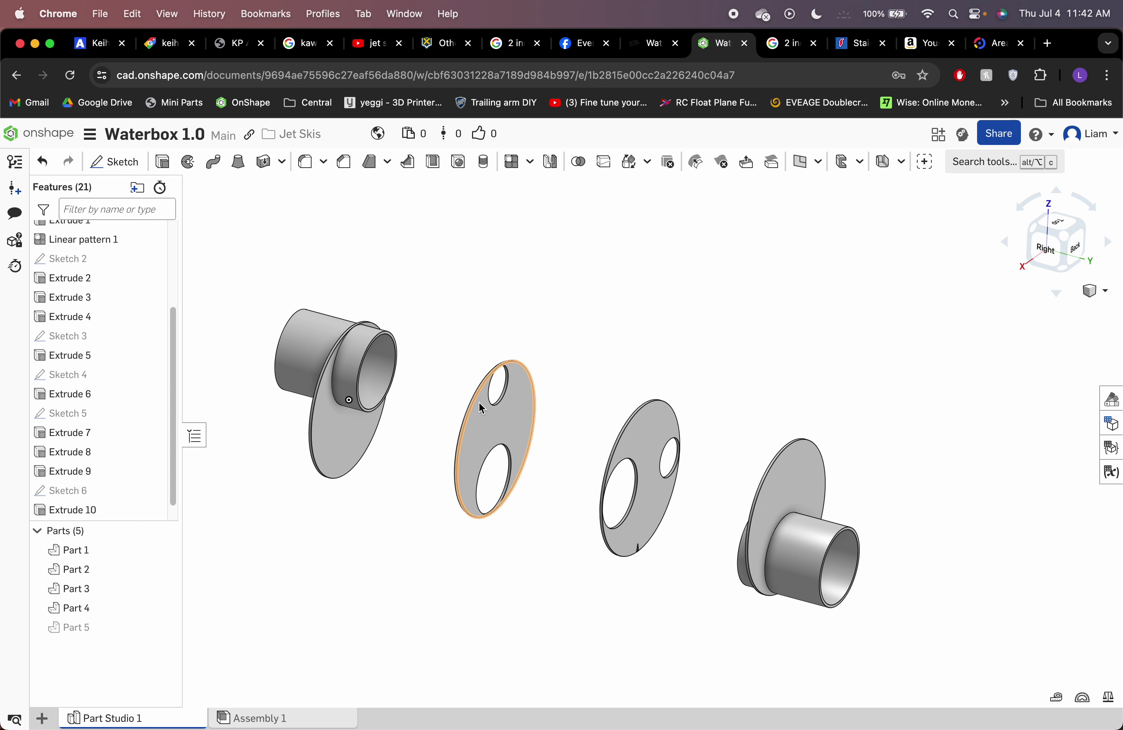
right_drag(564, 439, 626, 468)
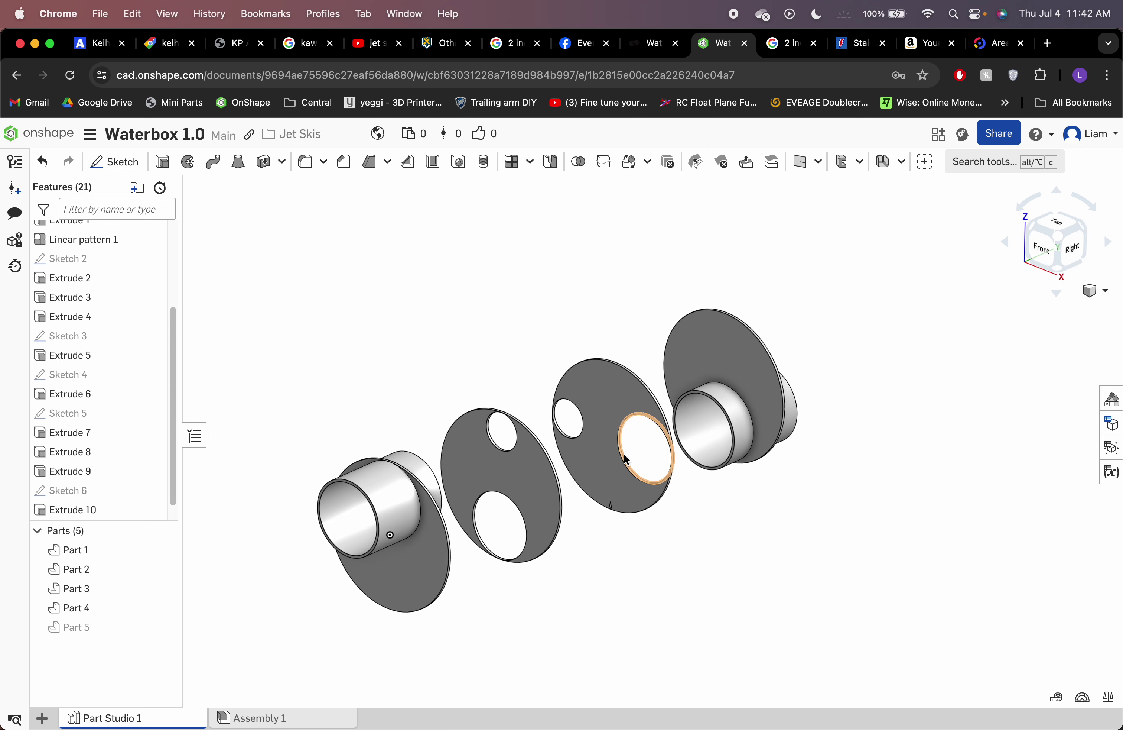
Hide Part 1 and view the first baffle straight from the front.
middle_drag(591, 531, 767, 424)
scroll(764, 411, up, 5)
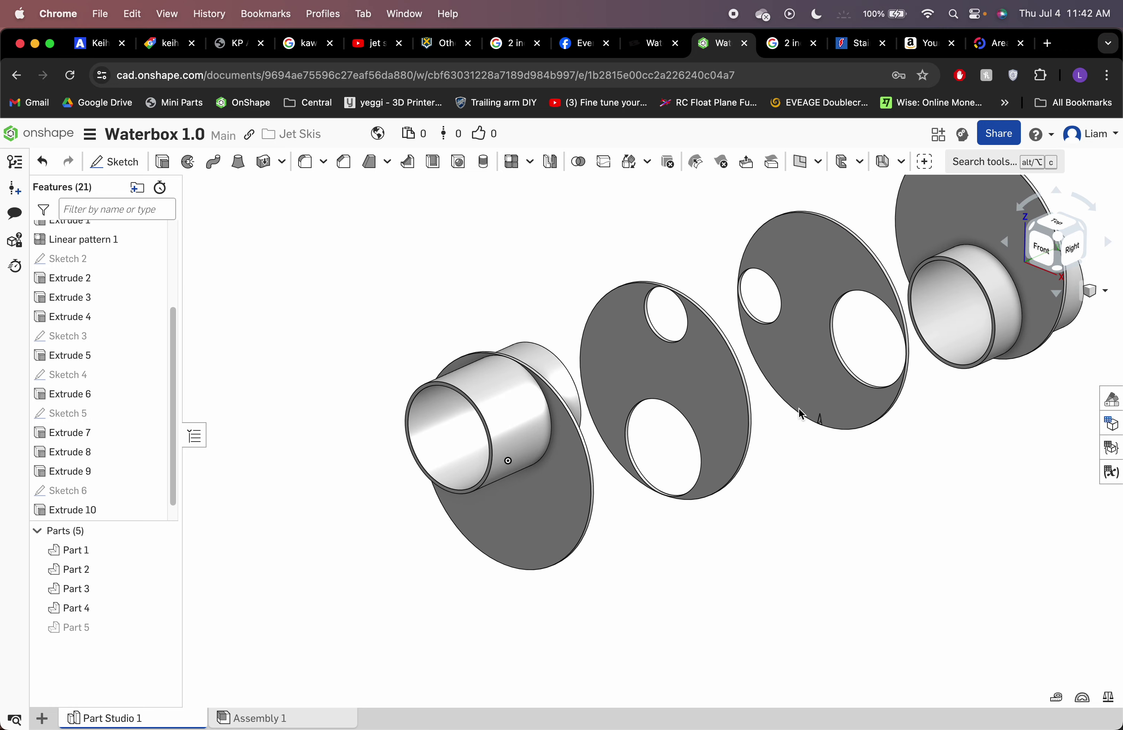
key(shift+1)
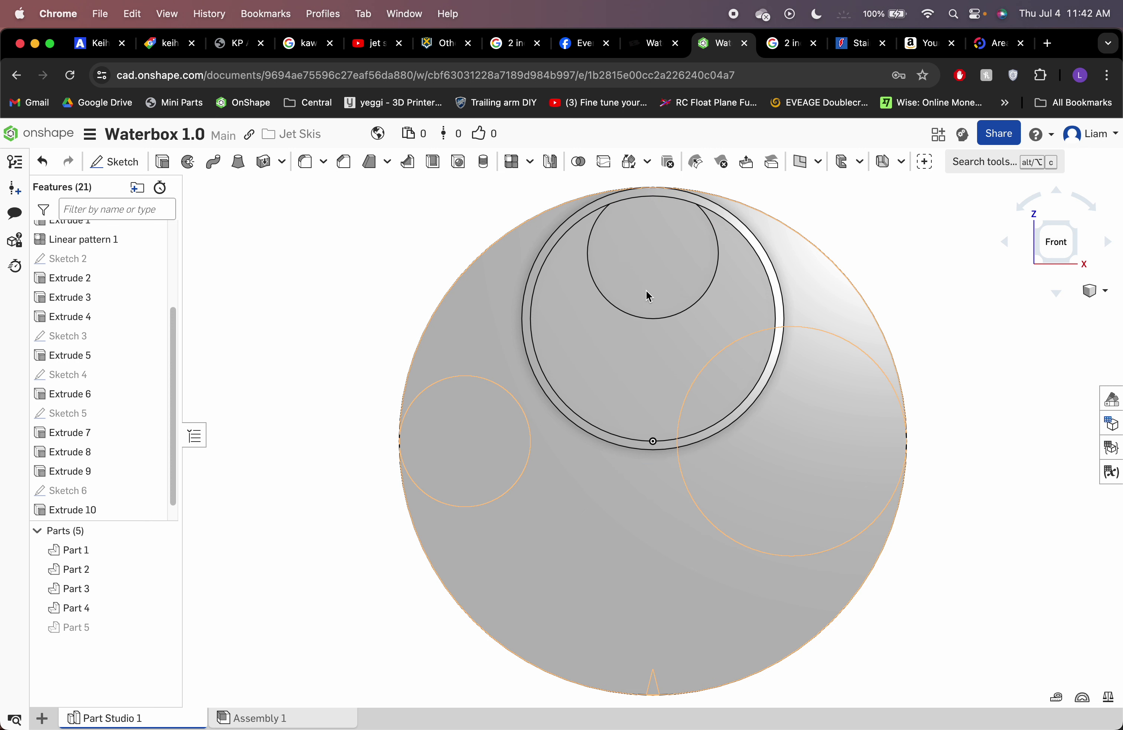
scroll(668, 292, down, 4)
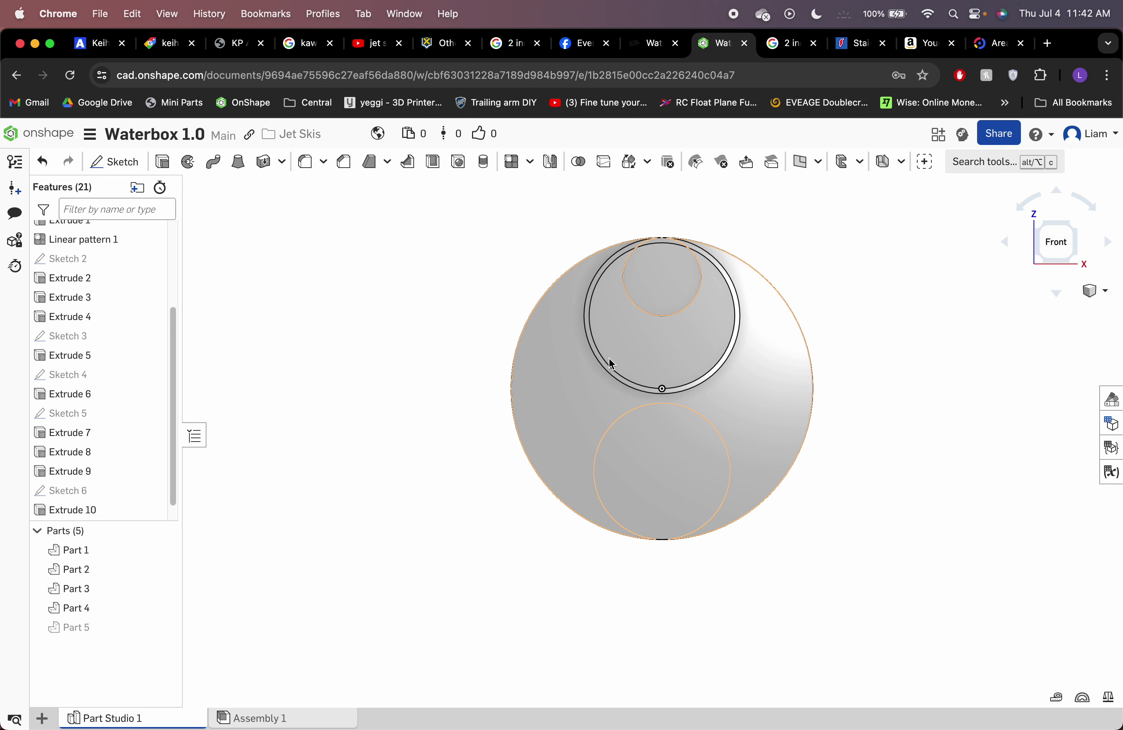
key(shift+7)
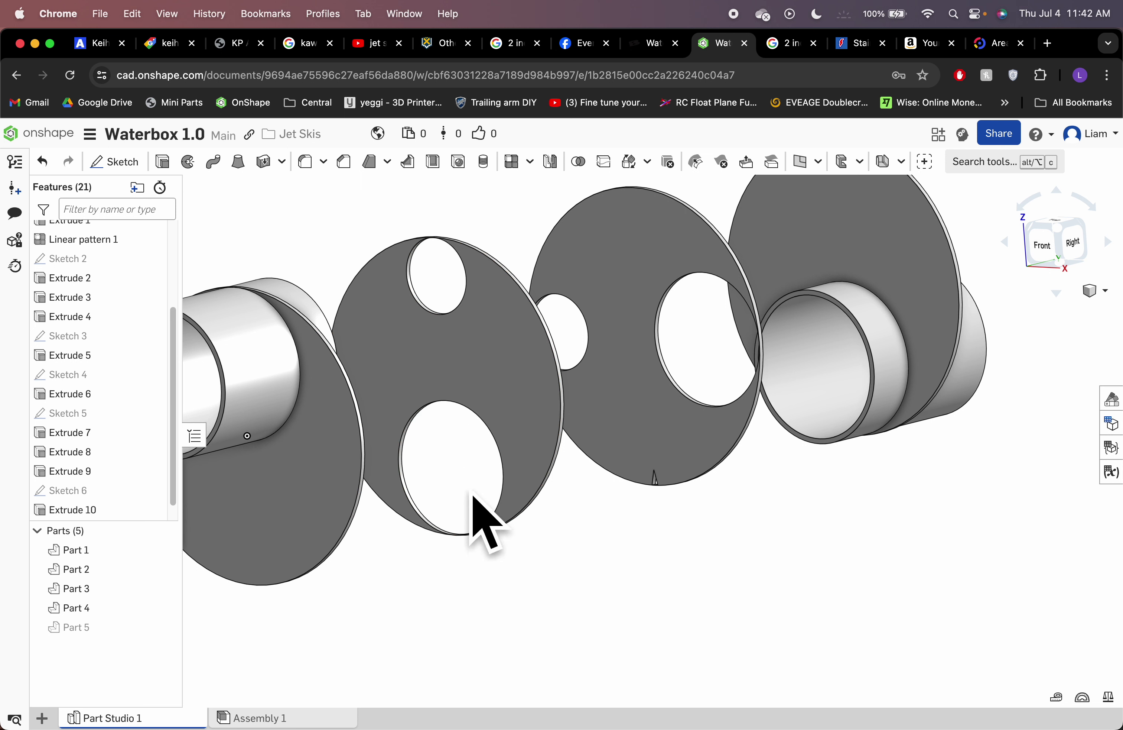
click(165, 550)
click(1044, 250)
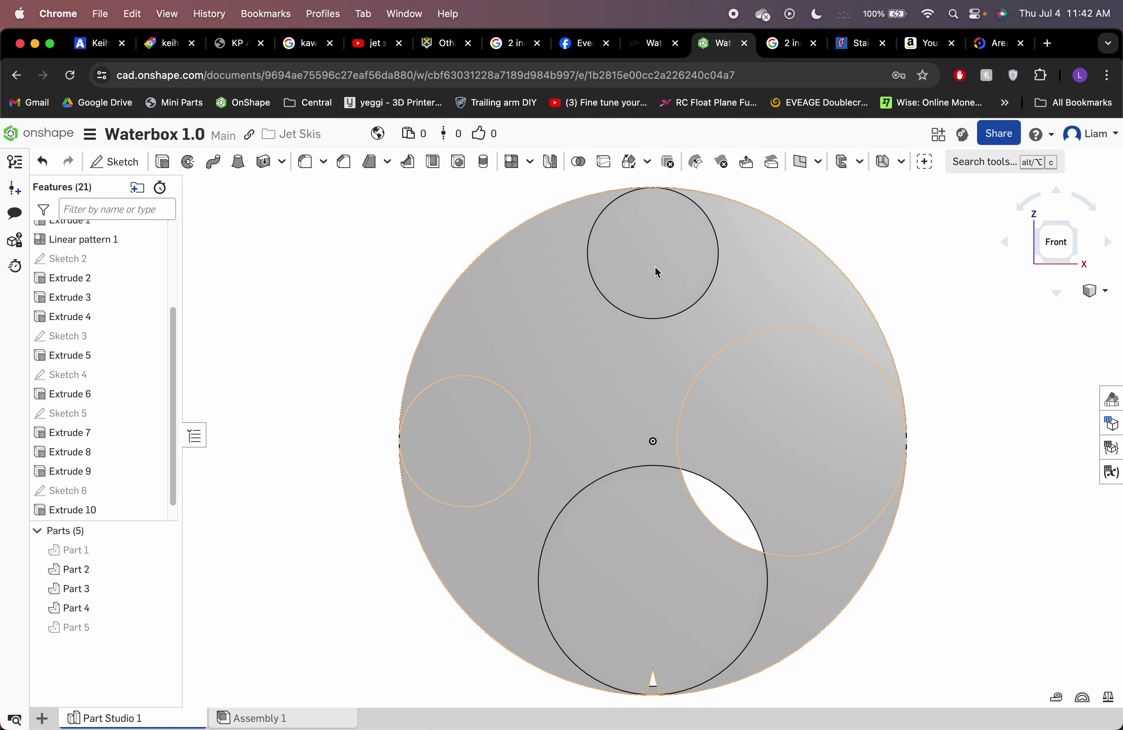
scroll(837, 461, down, 5)
scroll(881, 460, up, 2)
right_drag(881, 460, 750, 503)
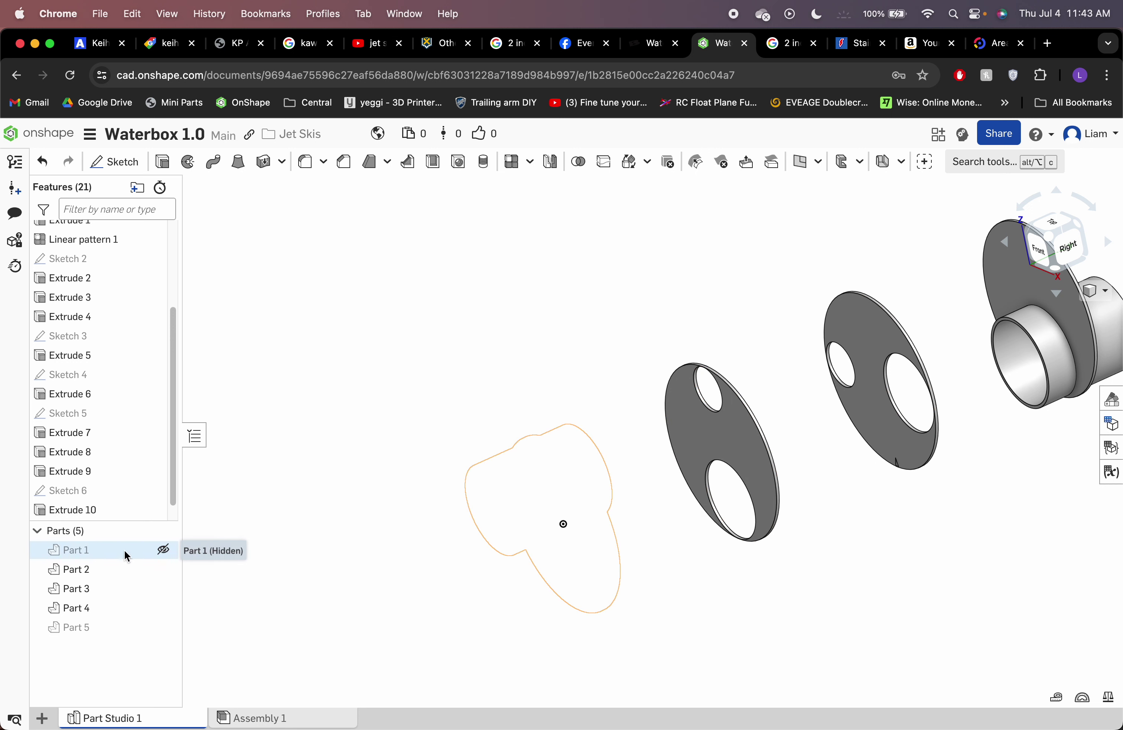
click(163, 568)
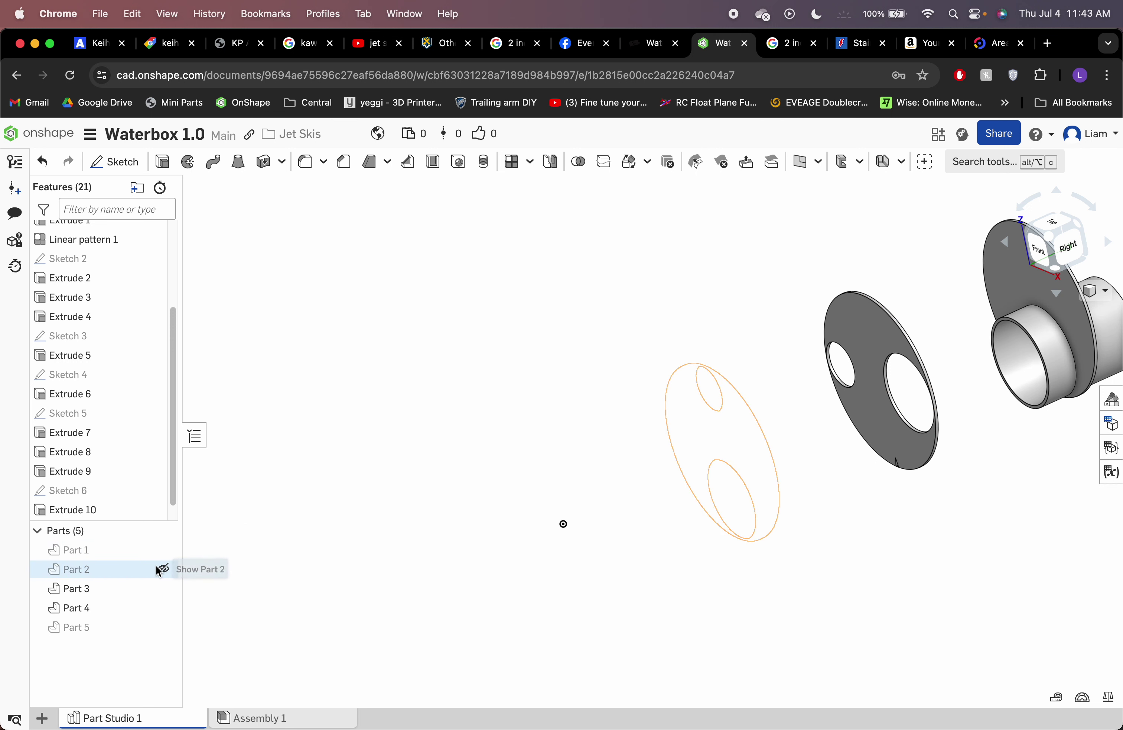
click(1048, 253)
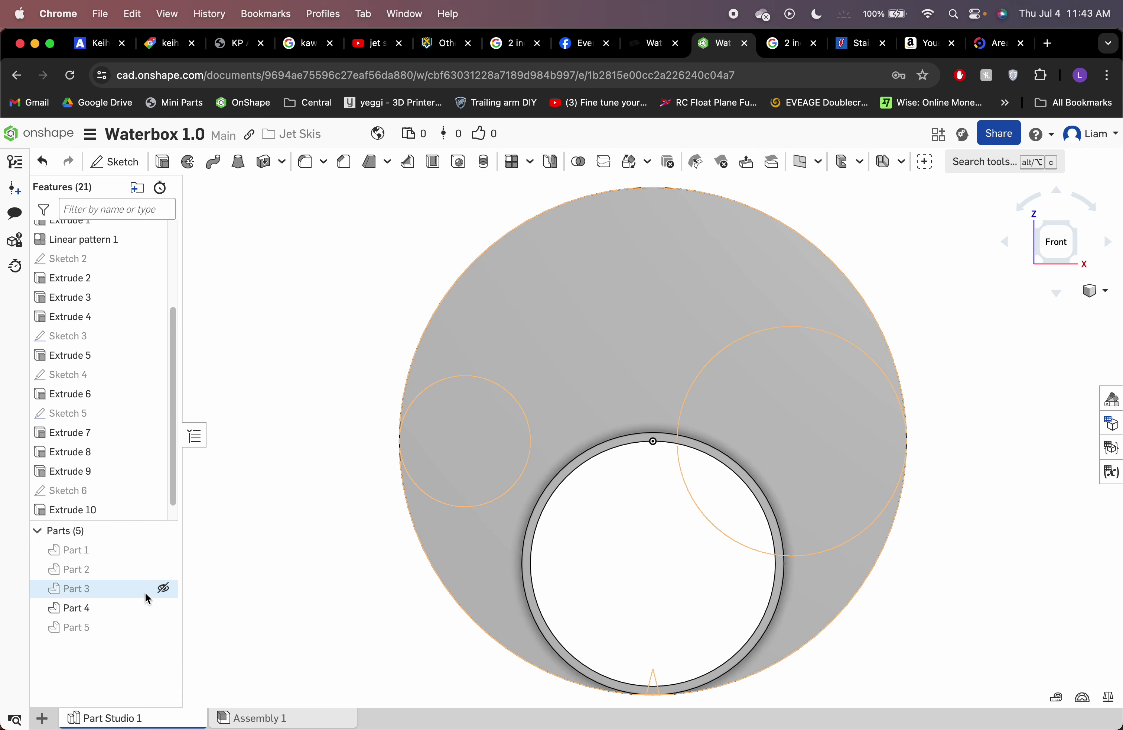
click(163, 589)
click(163, 570)
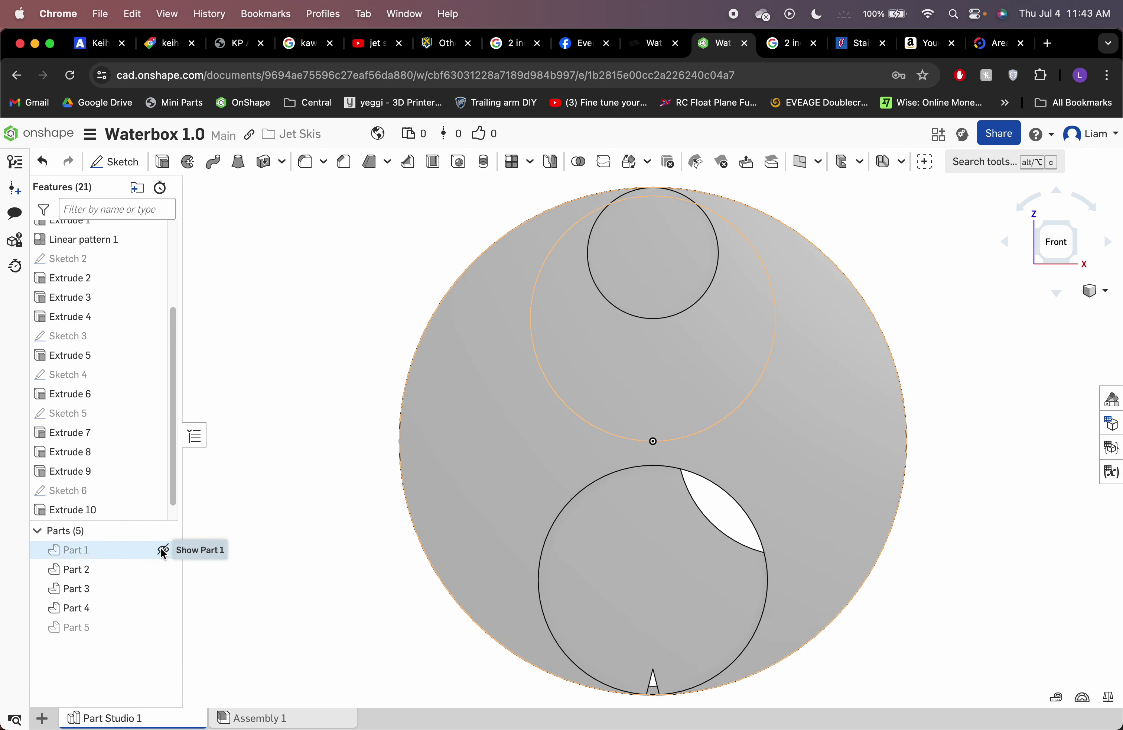
Show Part 1 again and orbit to an isometric view of the four interior parts.
click(162, 550)
scroll(663, 507, down, 5)
right_drag(817, 504, 734, 474)
scroll(786, 419, up, 4)
scroll(717, 492, down, 2)
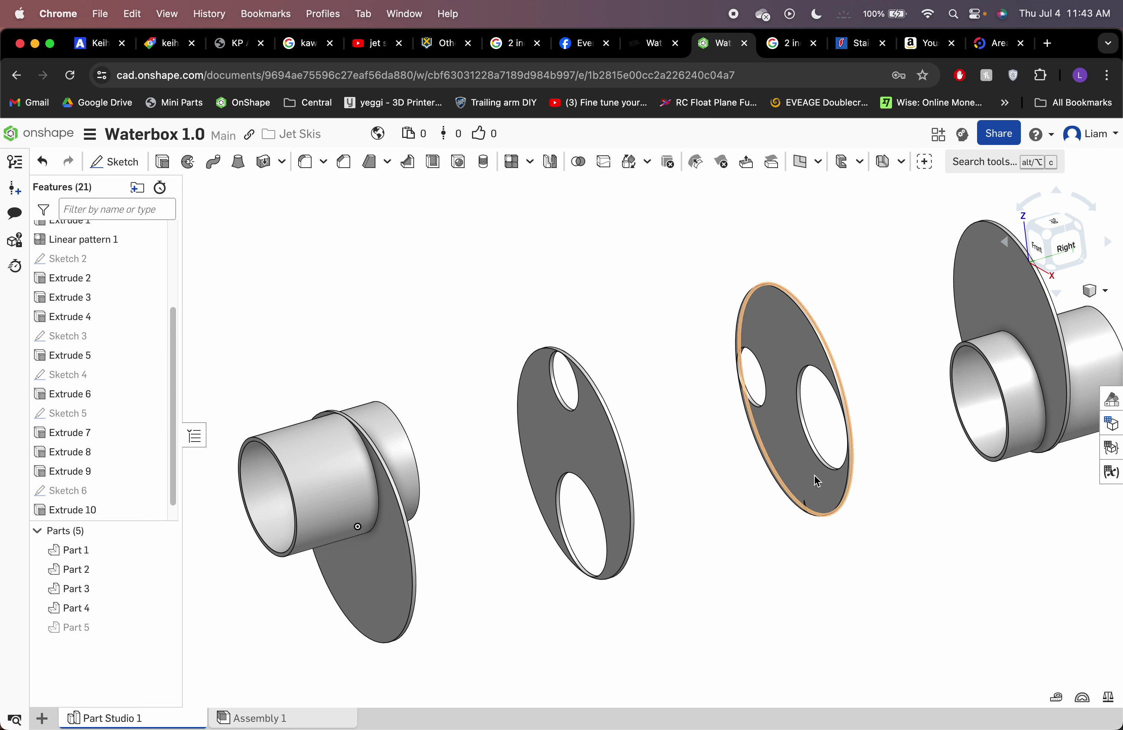
scroll(938, 436, down, 4)
middle_drag(898, 534, 755, 531)
scroll(522, 566, up, 4)
scroll(811, 525, down, 3)
scroll(731, 375, up, 1)
middle_drag(731, 375, 756, 411)
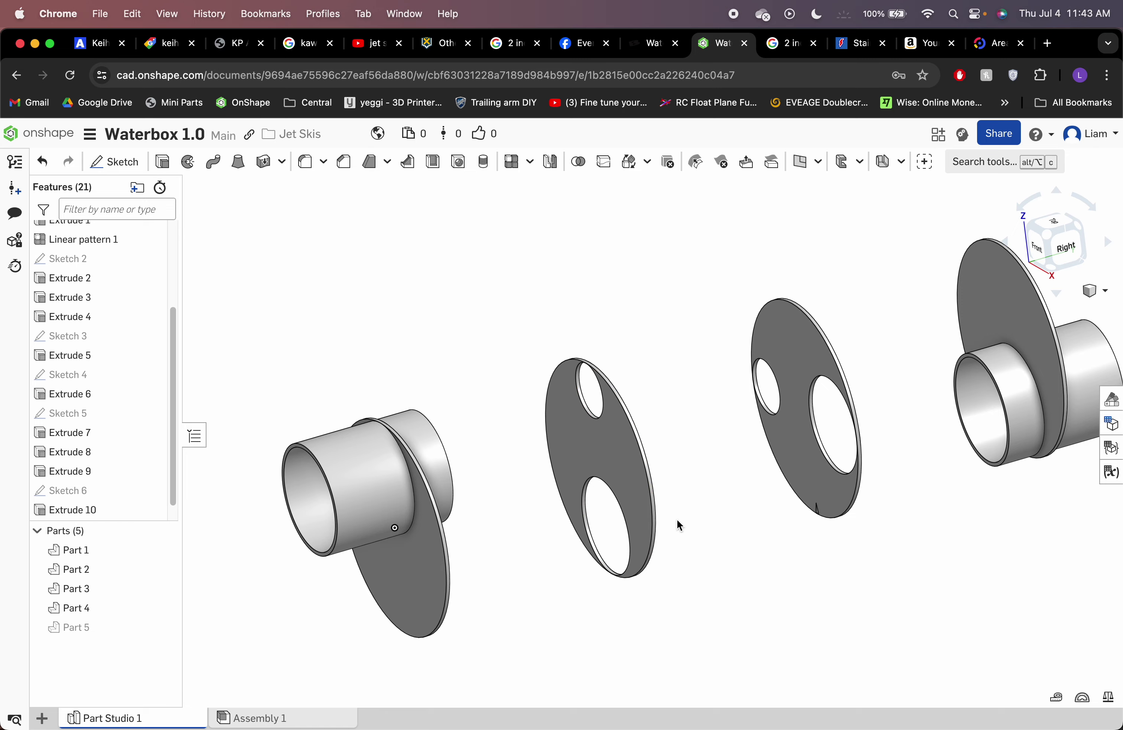
right_drag(677, 518, 622, 501)
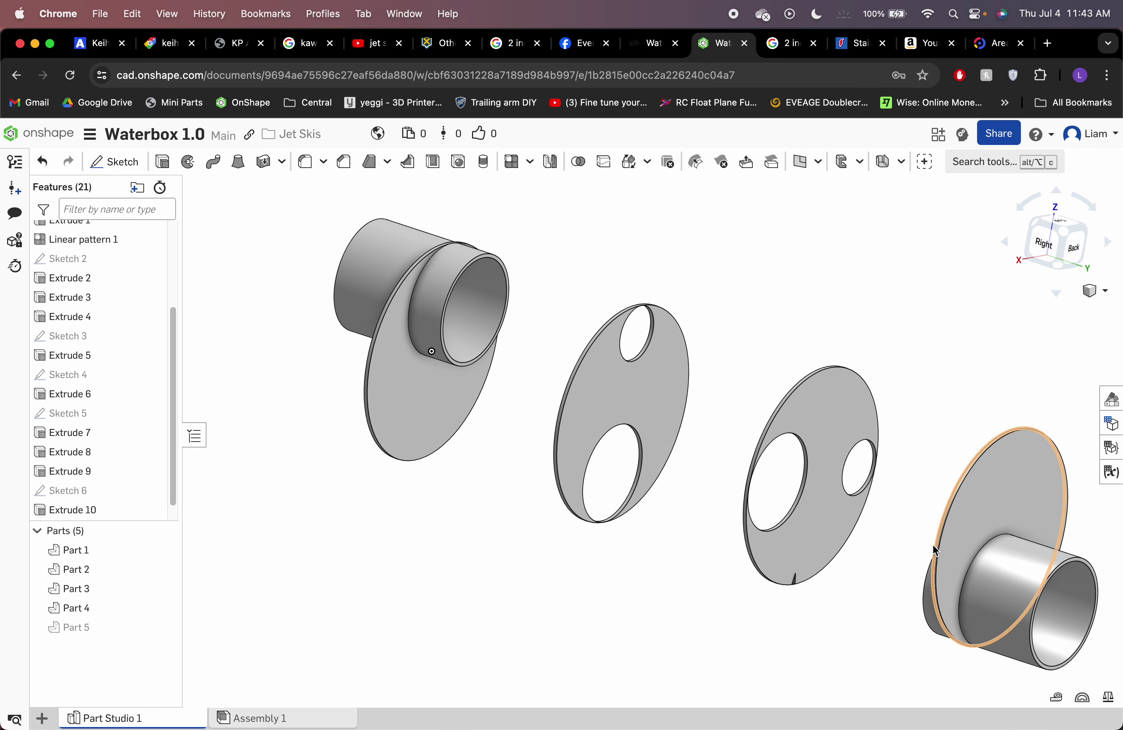
right_drag(934, 544, 911, 548)
scroll(906, 541, down, 5)
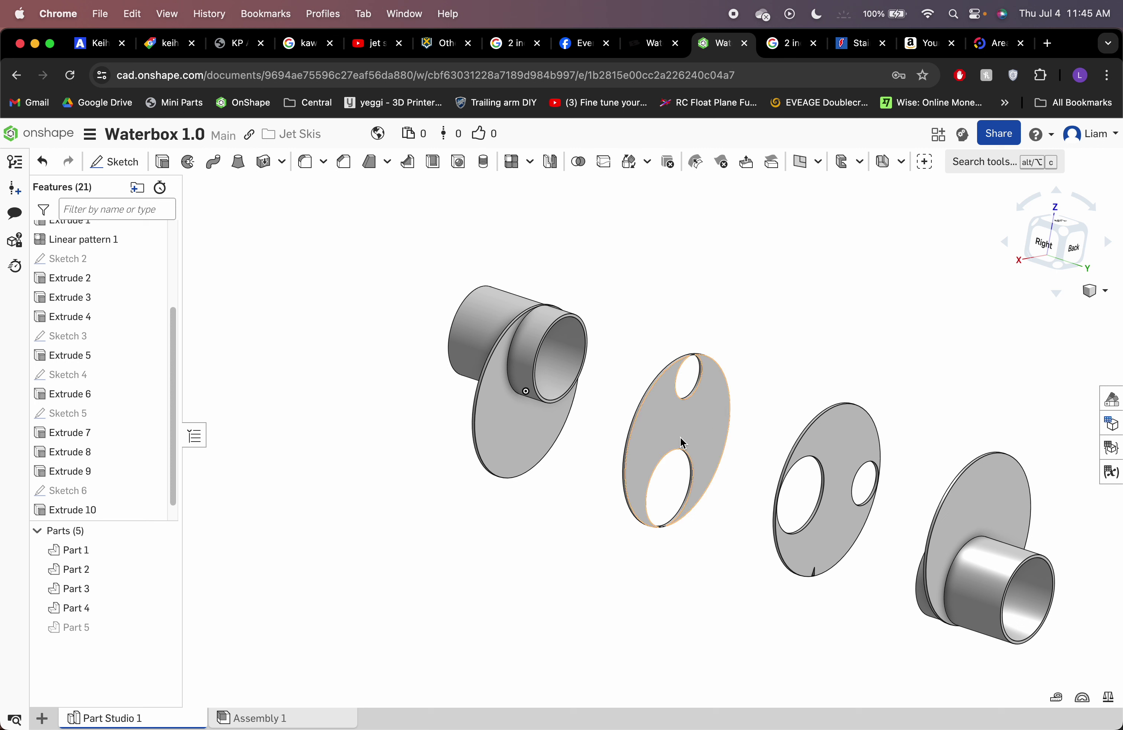
right_drag(732, 446, 802, 466)
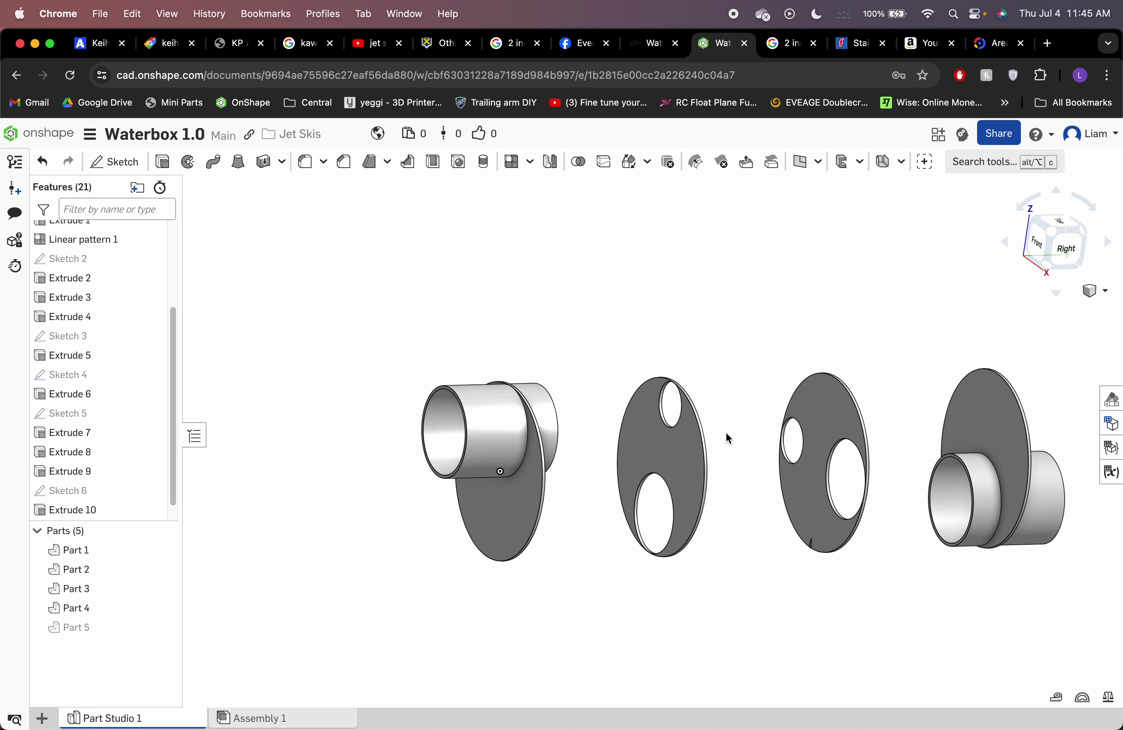
right_drag(728, 436, 593, 429)
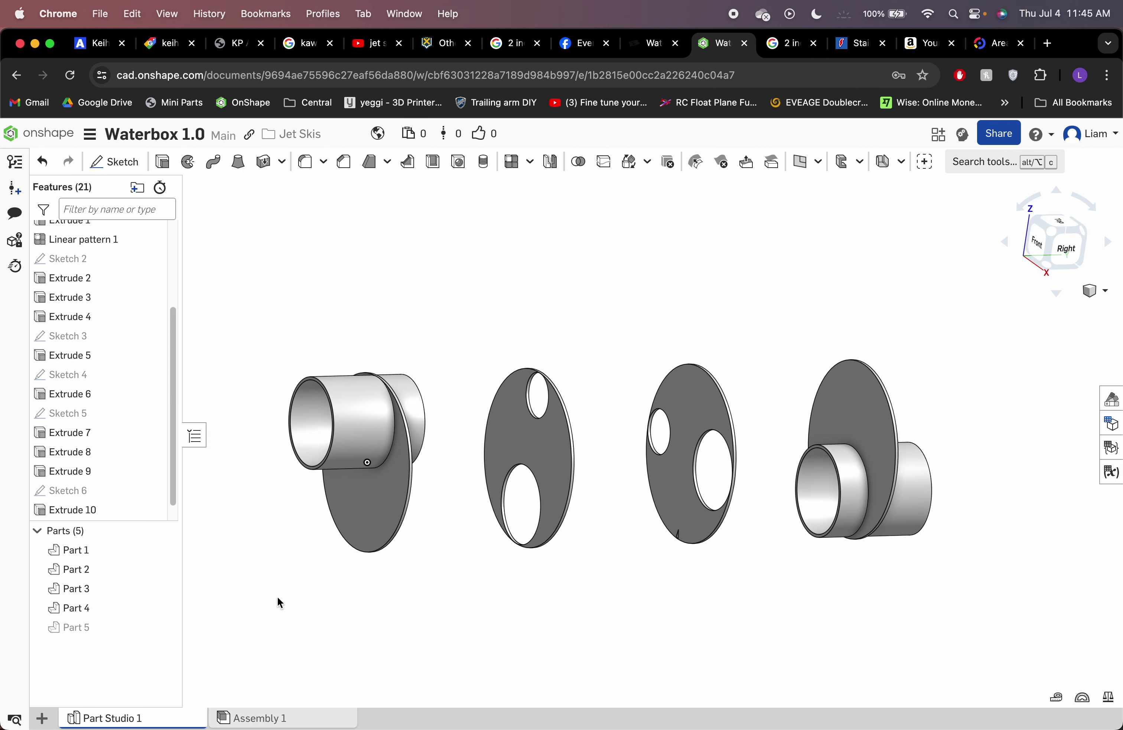
click(162, 628)
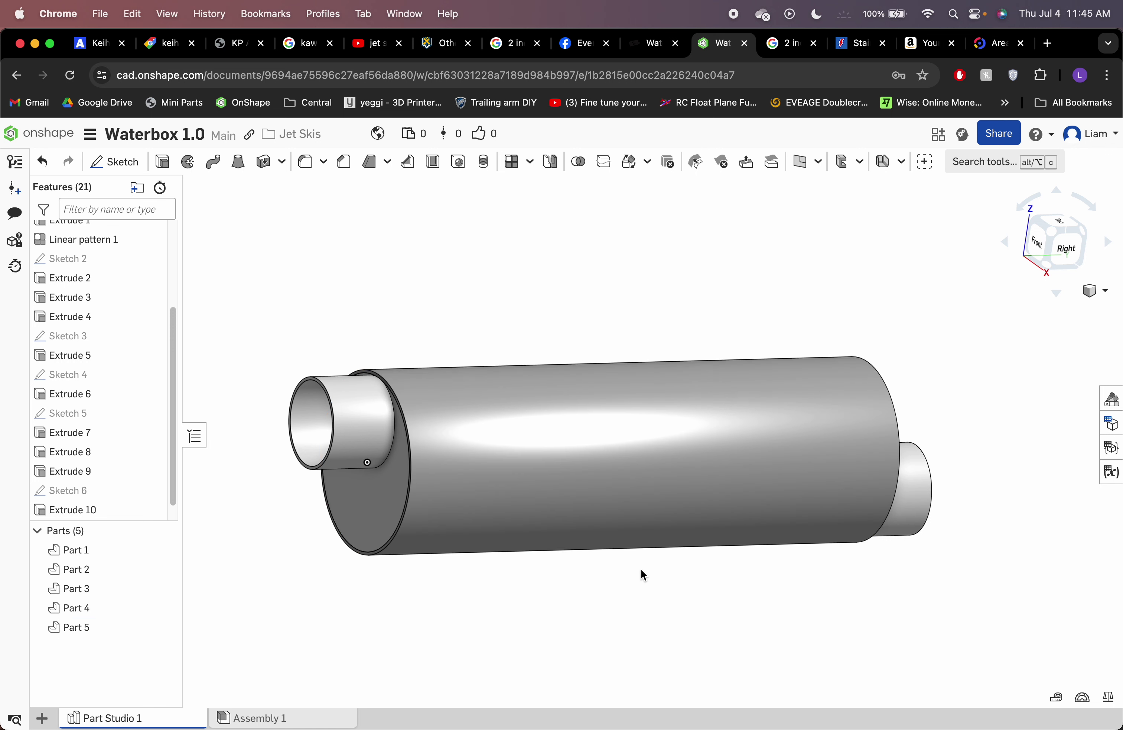
Orbit to view the assembled water box, then return to the Facebook jet ski post.
right_drag(641, 574, 657, 517)
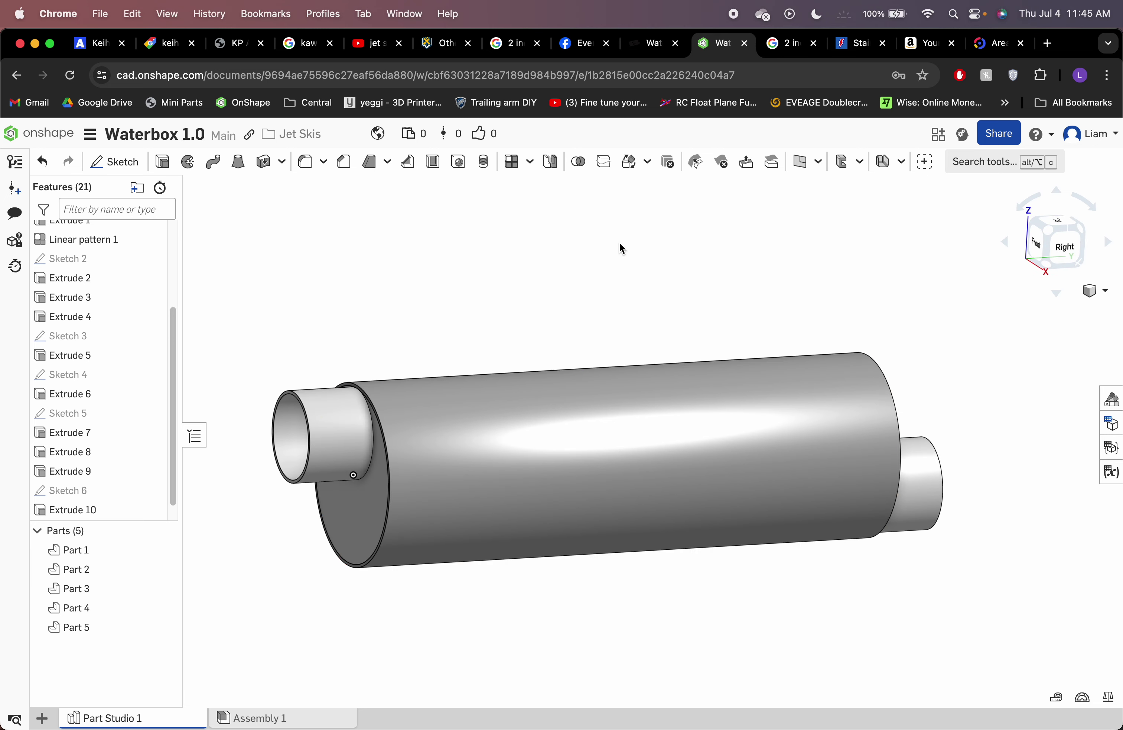
click(598, 49)
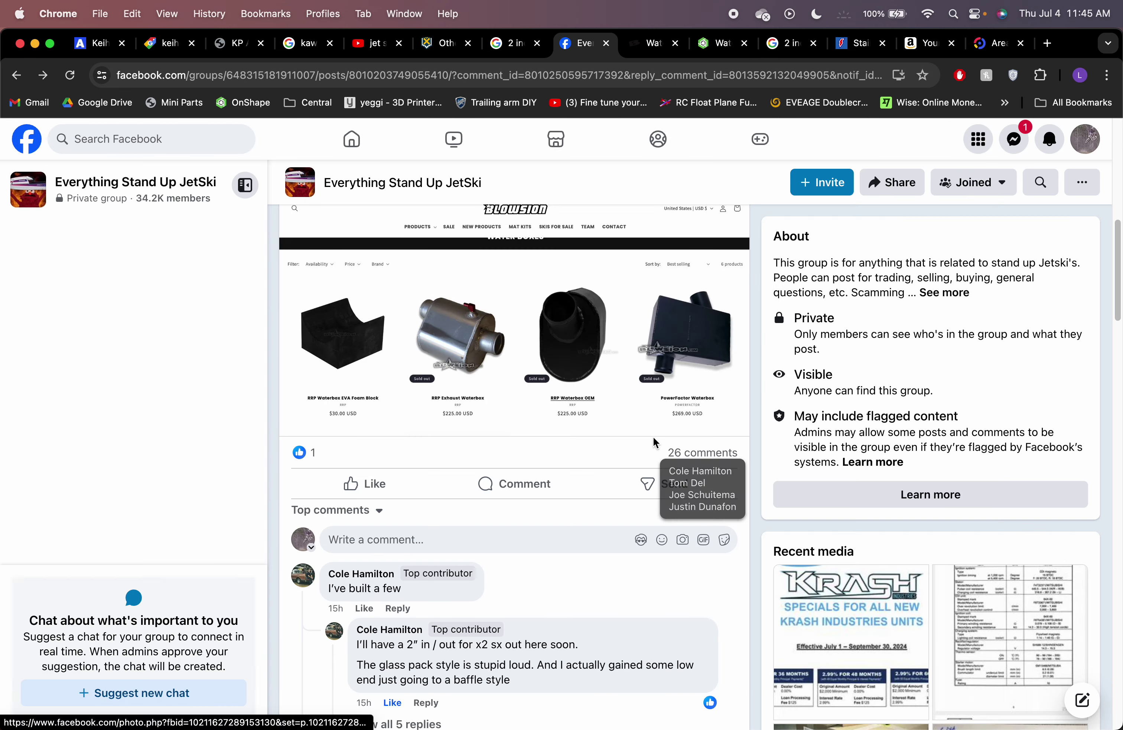
Scroll the Everything Stand Up JetSki post up to the homemade waterbox question.
scroll(653, 436, down, 5)
scroll(643, 422, up, 15)
scroll(647, 416, up, 2)
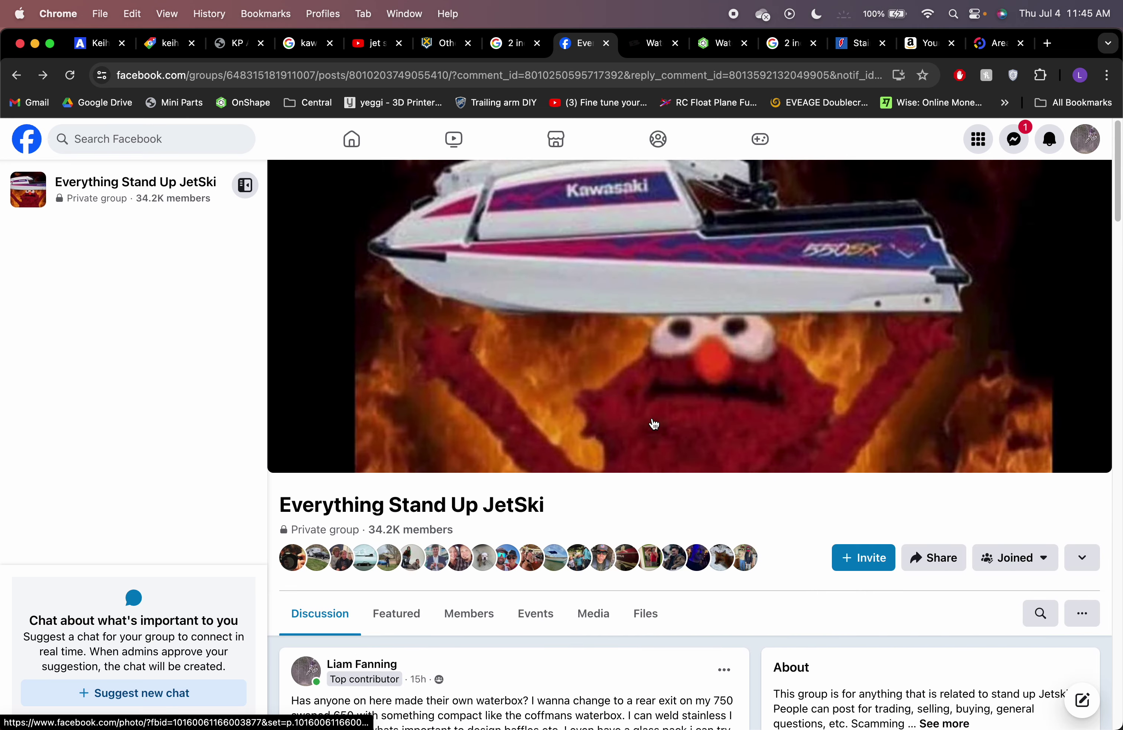